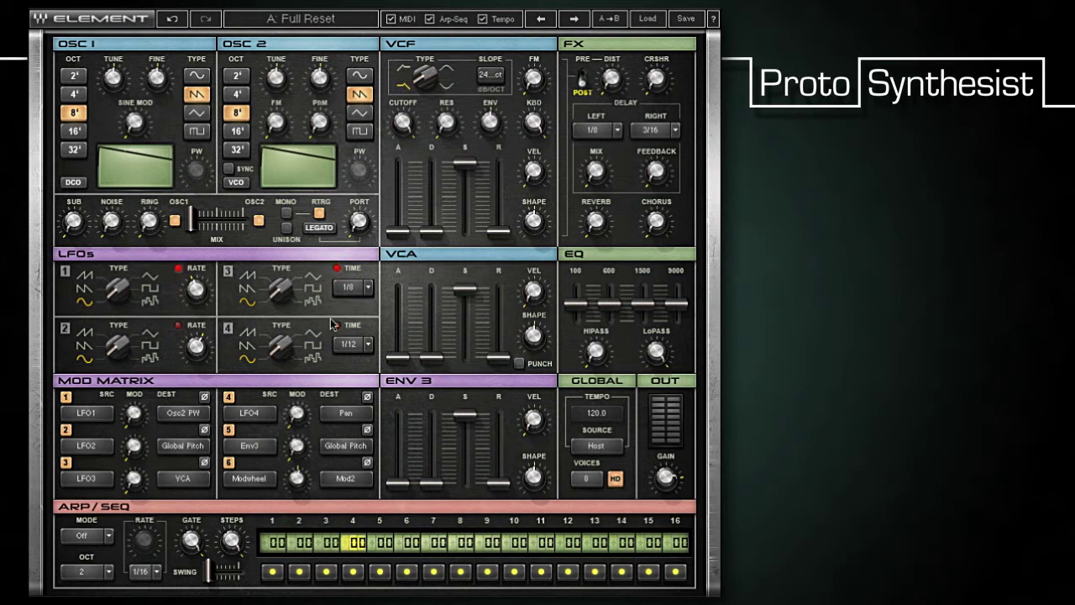
# Adjust the modulation amount of slot 6, which routes the Modwheel to Mod2
pyautogui.moveTo(302, 481)
pyautogui.moveTo(136, 454)
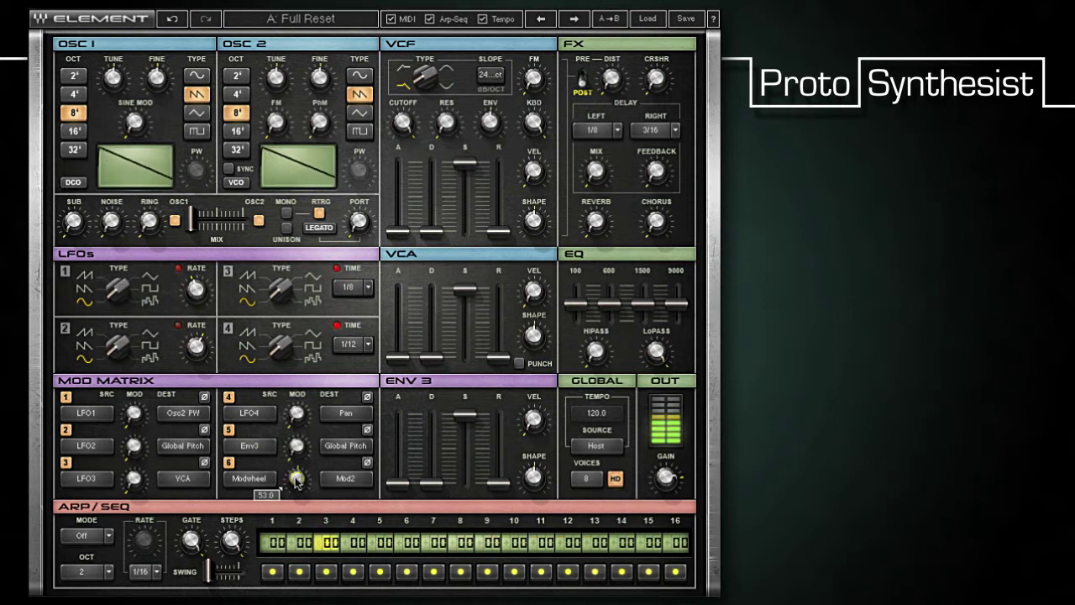
pyautogui.moveTo(298, 480); pyautogui.dragTo(258, 556)
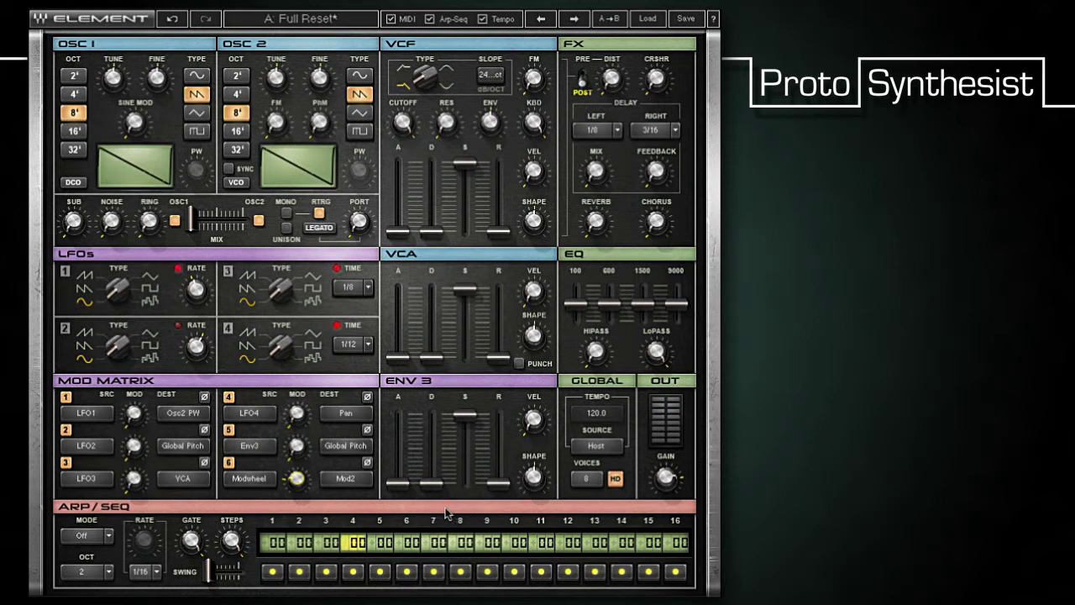
# Set the modulation matrix sources to LFO3 for slot 2 and LFO4 for slot 3
pyautogui.click(95, 454)
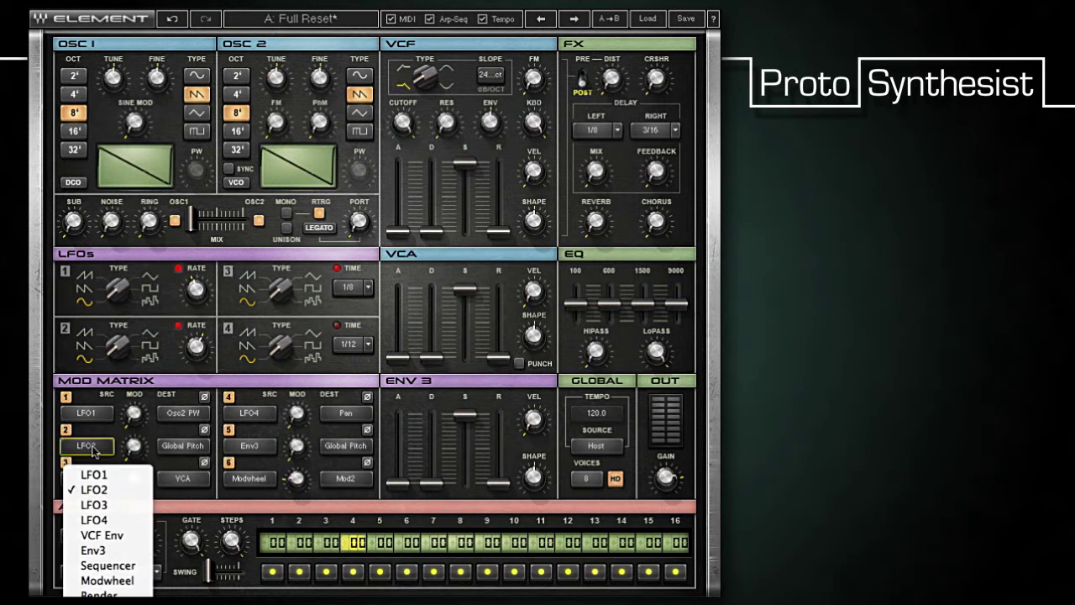
pyautogui.click(126, 502)
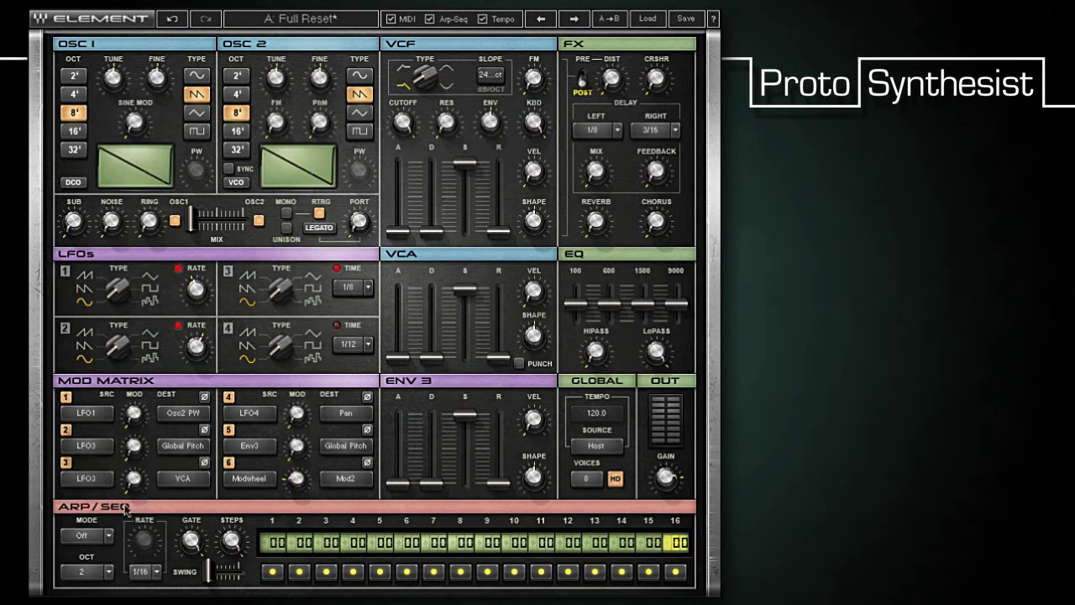
pyautogui.click(86, 478)
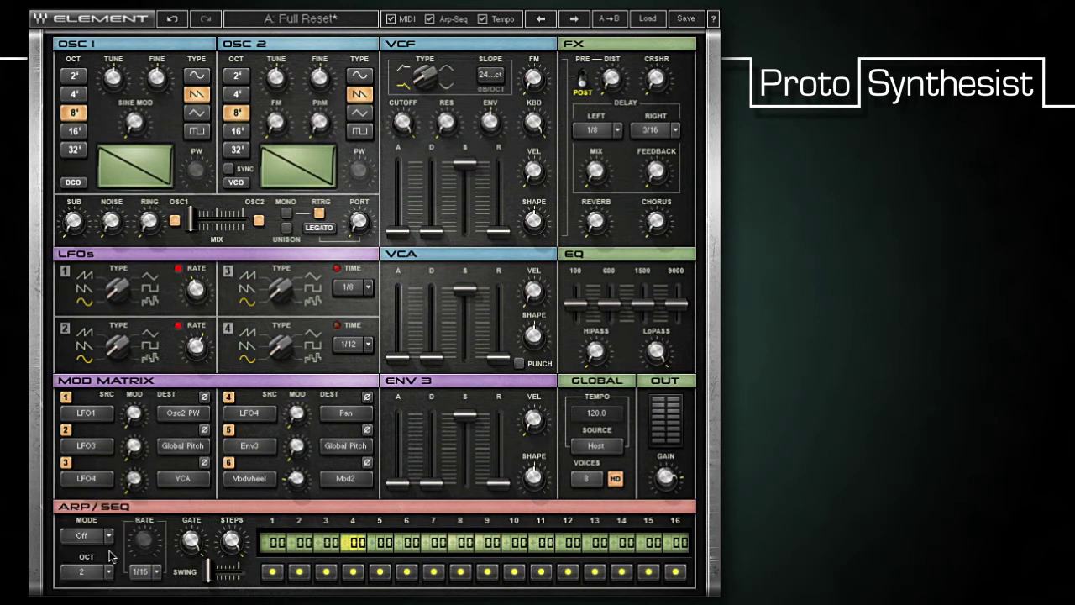
pyautogui.click(110, 553)
# Set the destination of modulation slot 3 to Mod2
pyautogui.click(175, 480)
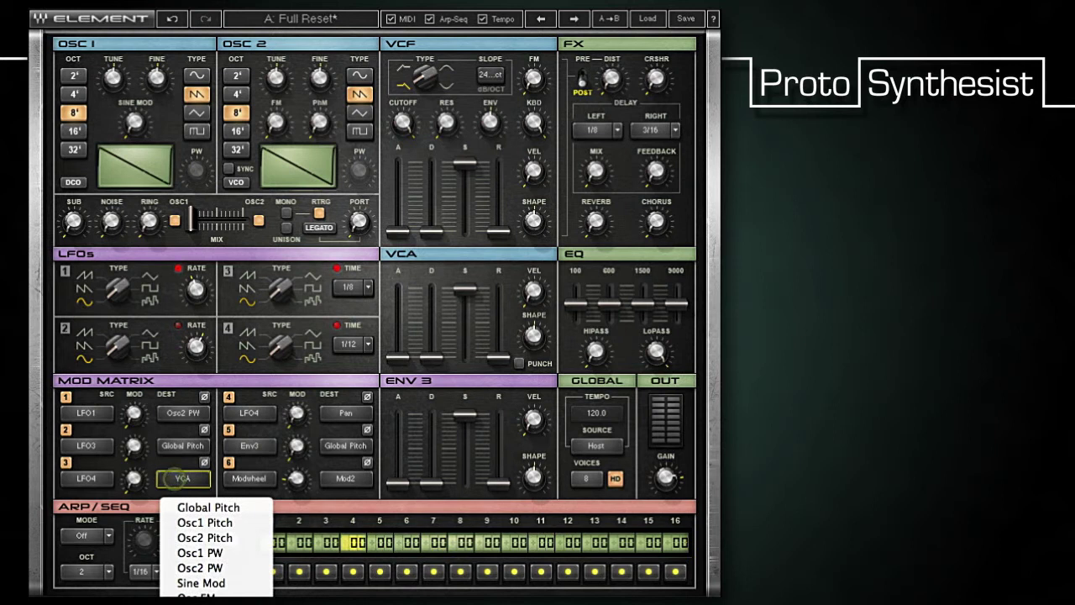
pyautogui.scroll(-5, 201, 588)
pyautogui.scroll(-3, 214, 546)
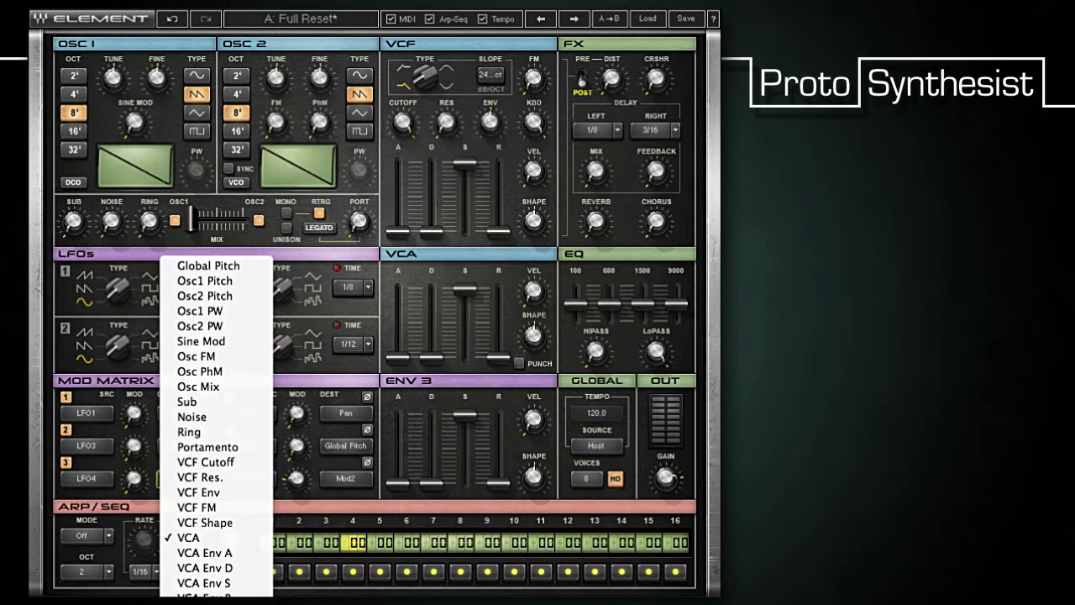
pyautogui.click(252, 588)
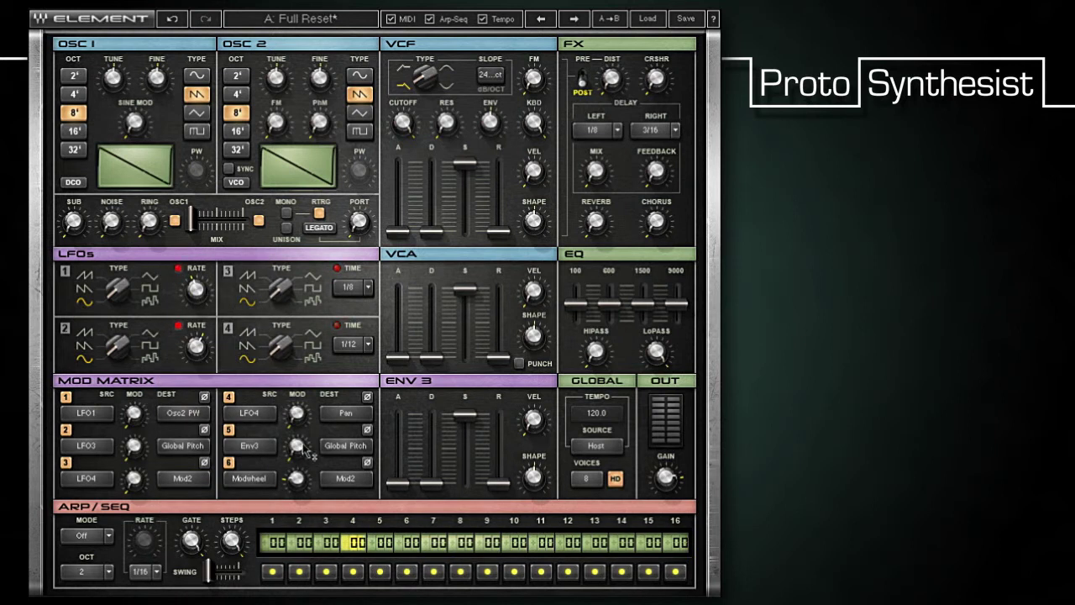
# Switch LFO 3 and LFO 4 to square waves and set LFO 4's time to 1/2
pyautogui.click(314, 290)
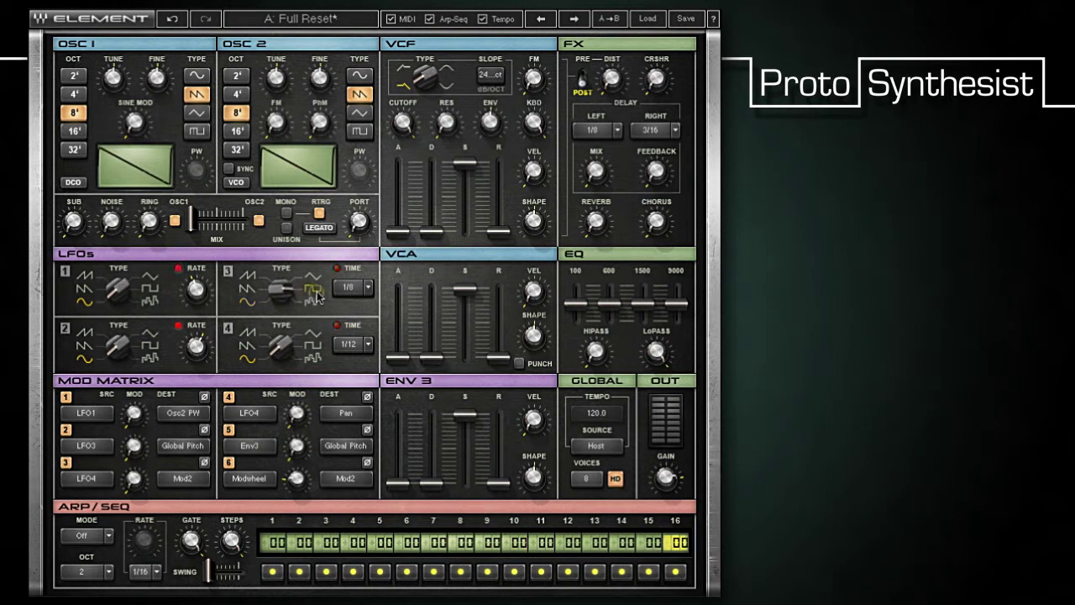
pyautogui.click(315, 347)
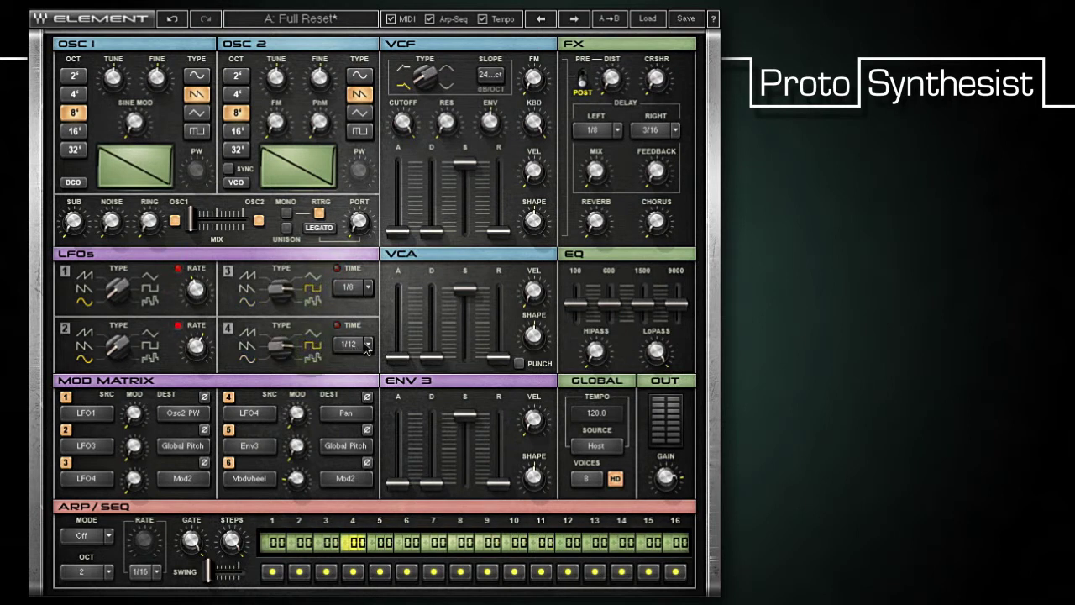
pyautogui.click(351, 344)
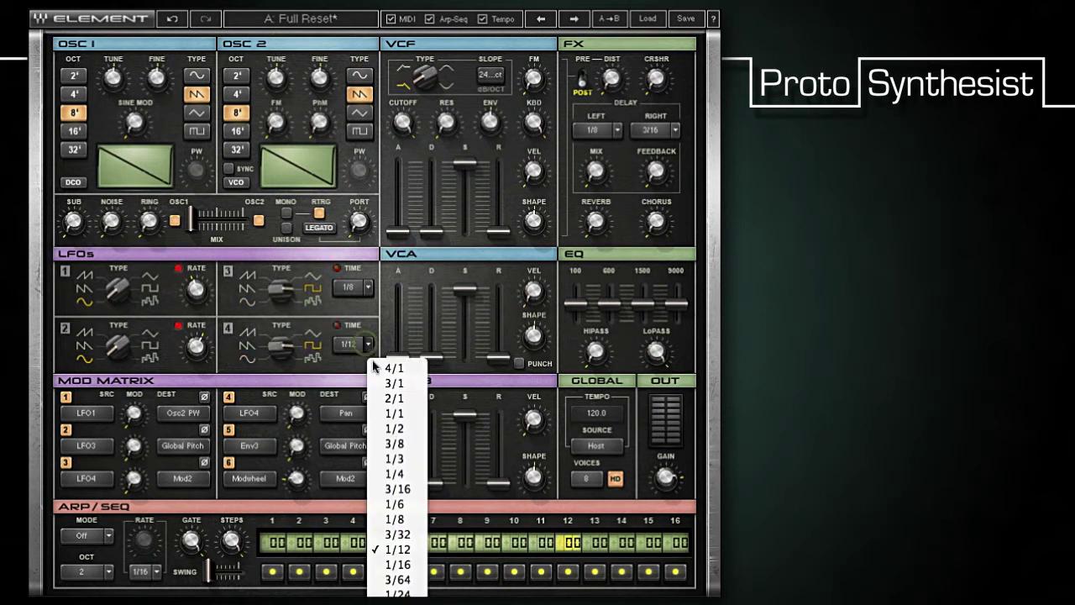
pyautogui.click(388, 430)
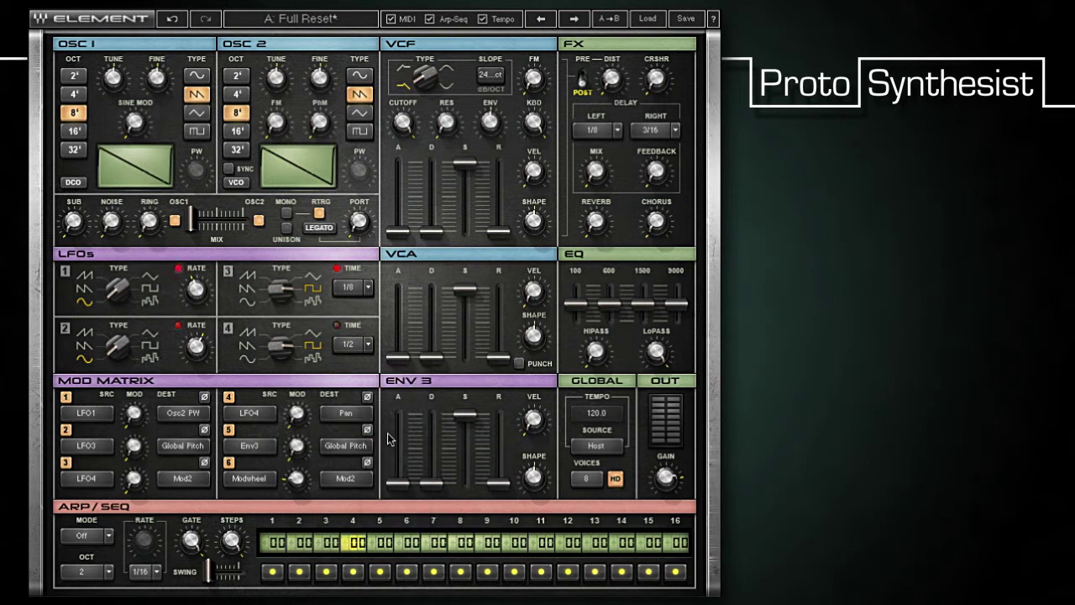
# Adjust the modulation amounts of slot 2 (LFO3 to Global Pitch) and slot 3 (LFO4 to Mod2)
pyautogui.doubleClick(131, 446)
pyautogui.moveTo(130, 445); pyautogui.dragTo(130, 444)
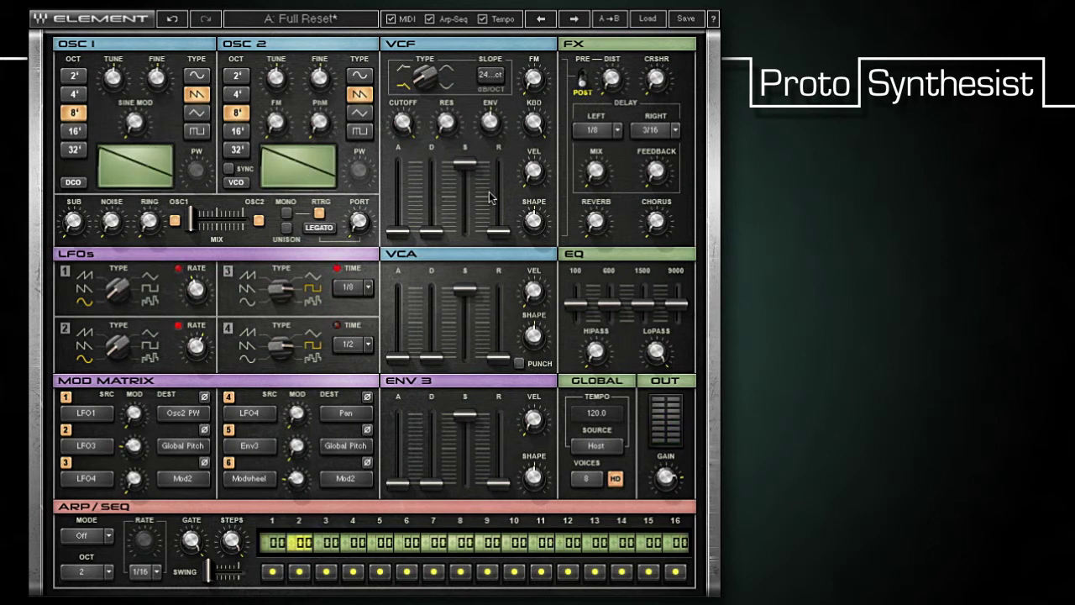
pyautogui.moveTo(136, 481)
pyautogui.moveTo(134, 478); pyautogui.dragTo(133, 480)
pyautogui.moveTo(223, 571)
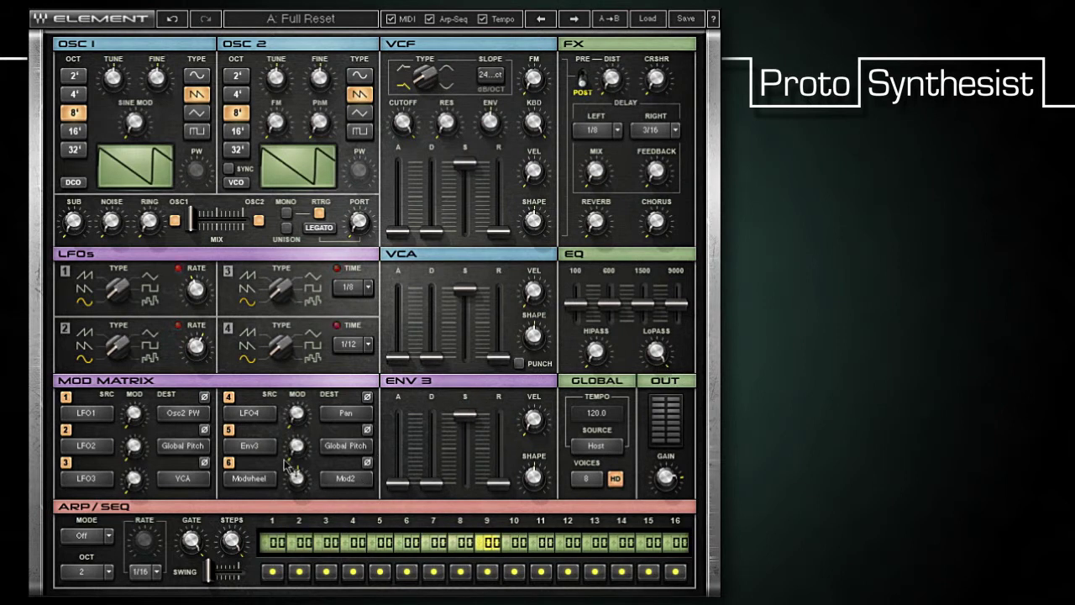
# Set the modulation amount of slot 5, Env3 to Global Pitch, to 5
pyautogui.moveTo(284, 461)
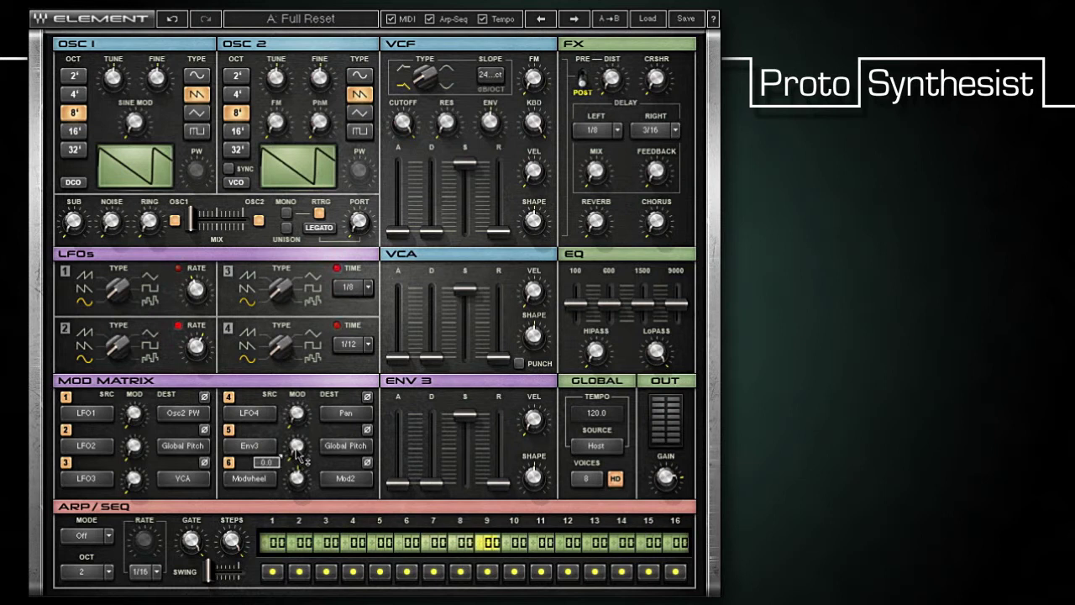
pyautogui.doubleClick(295, 449)
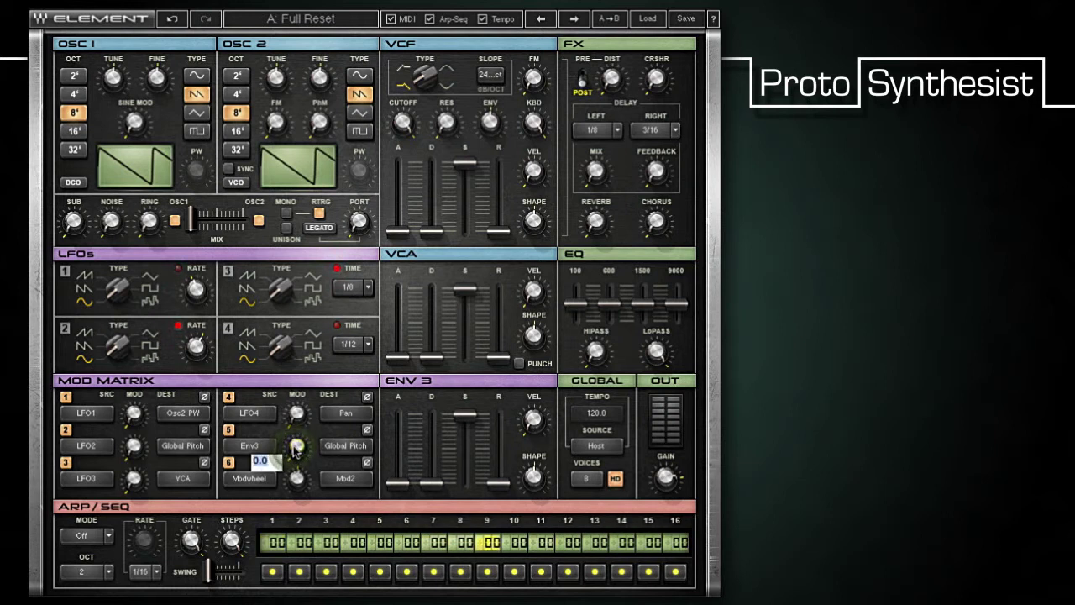
pyautogui.write('5')
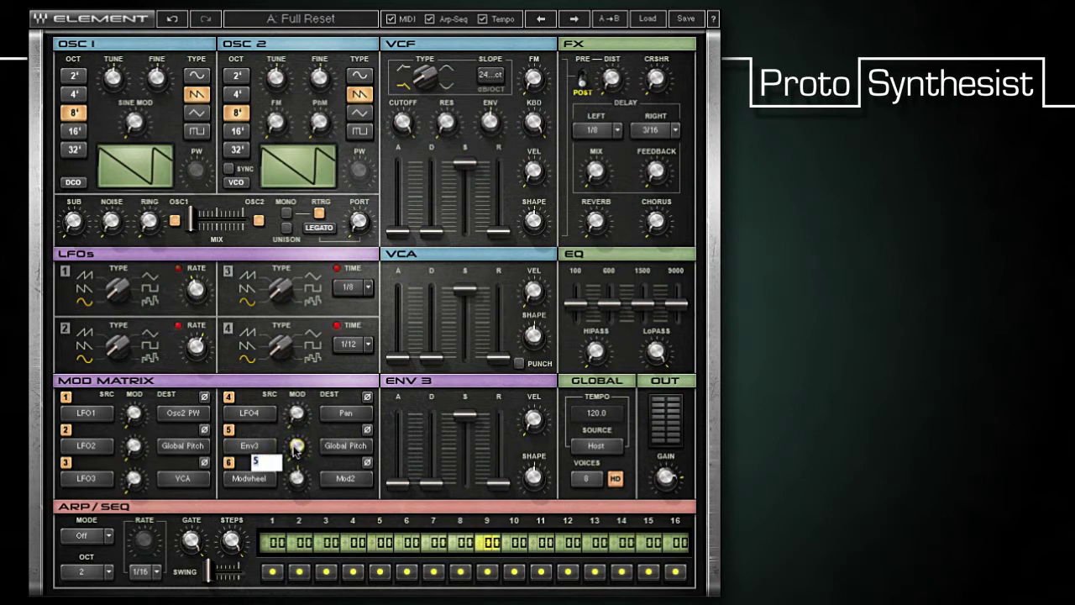
pyautogui.press('Return')
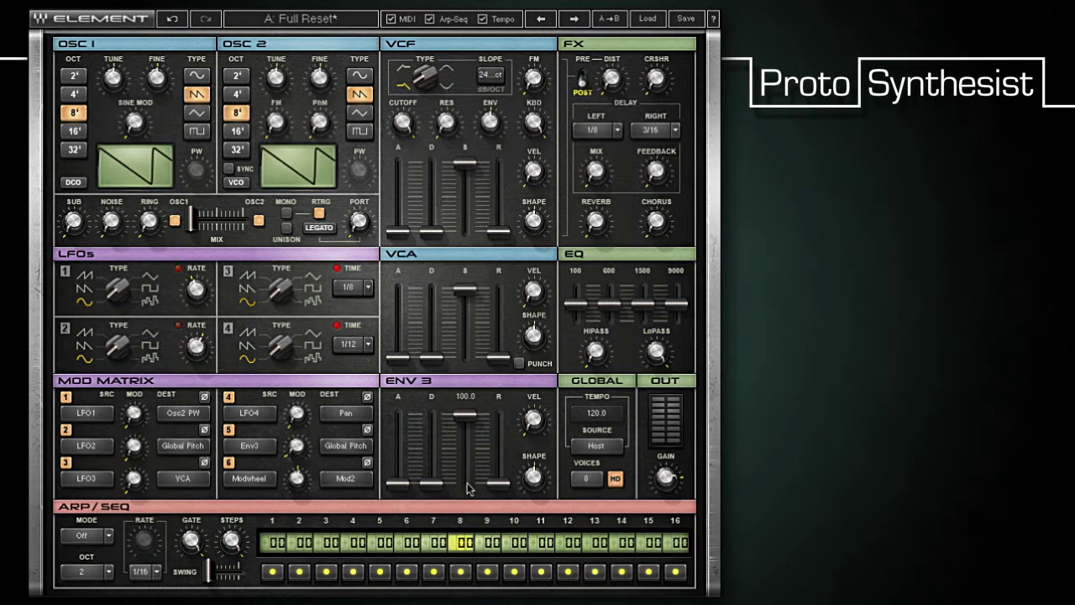
# Set Env 3's attack to 1000 and its decay to 500
pyautogui.doubleClick(399, 484)
pyautogui.write('1000')
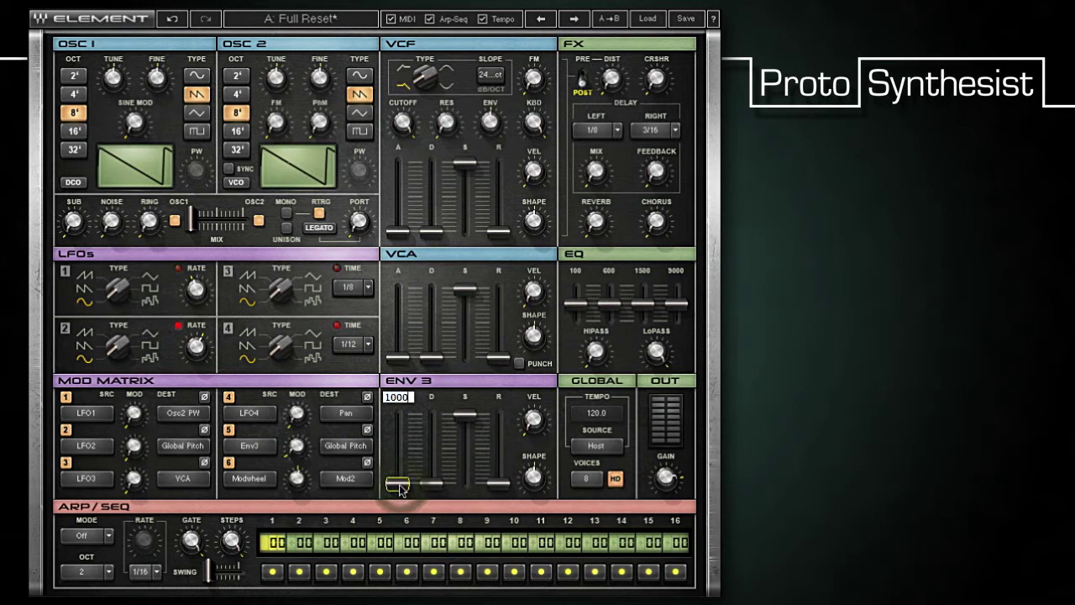
pyautogui.press('Return')
pyautogui.doubleClick(431, 486)
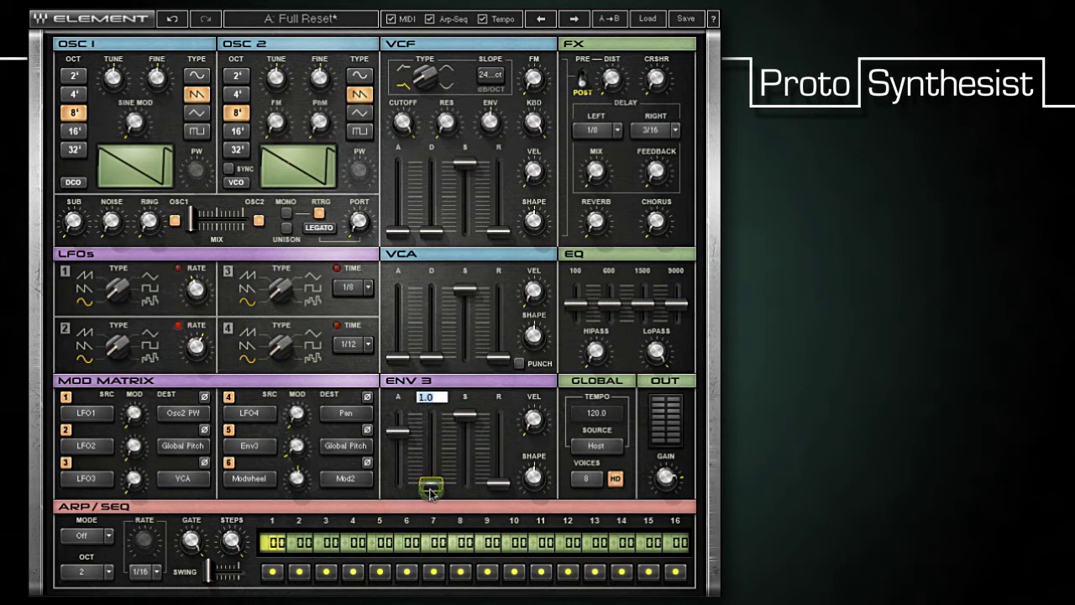
pyautogui.write('500')
pyautogui.press('Return')
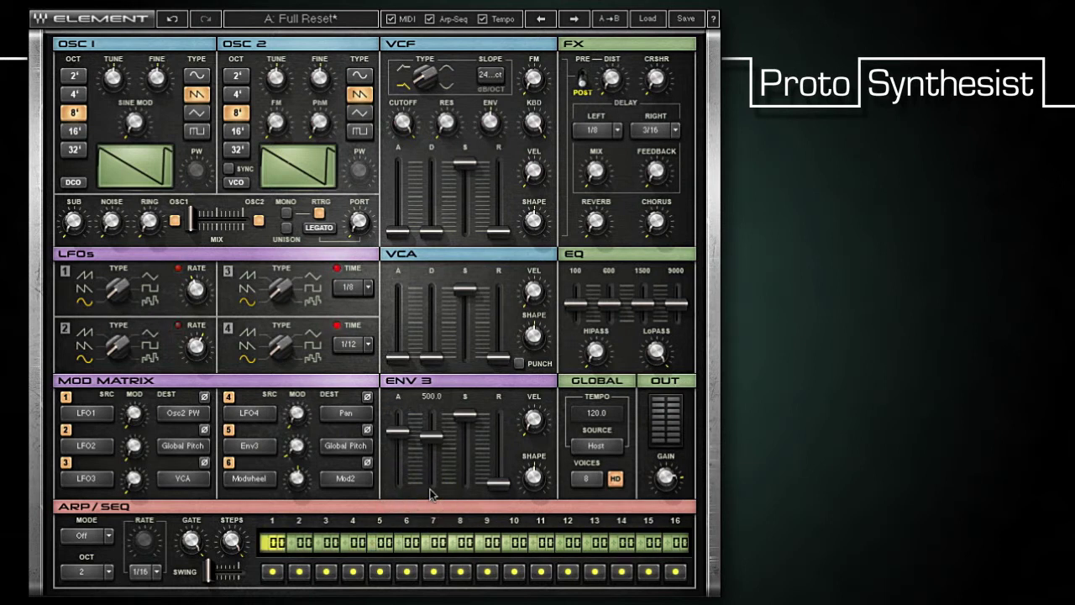
# Set Env 3's sustain to 50 and its release to 2000
pyautogui.doubleClick(462, 419)
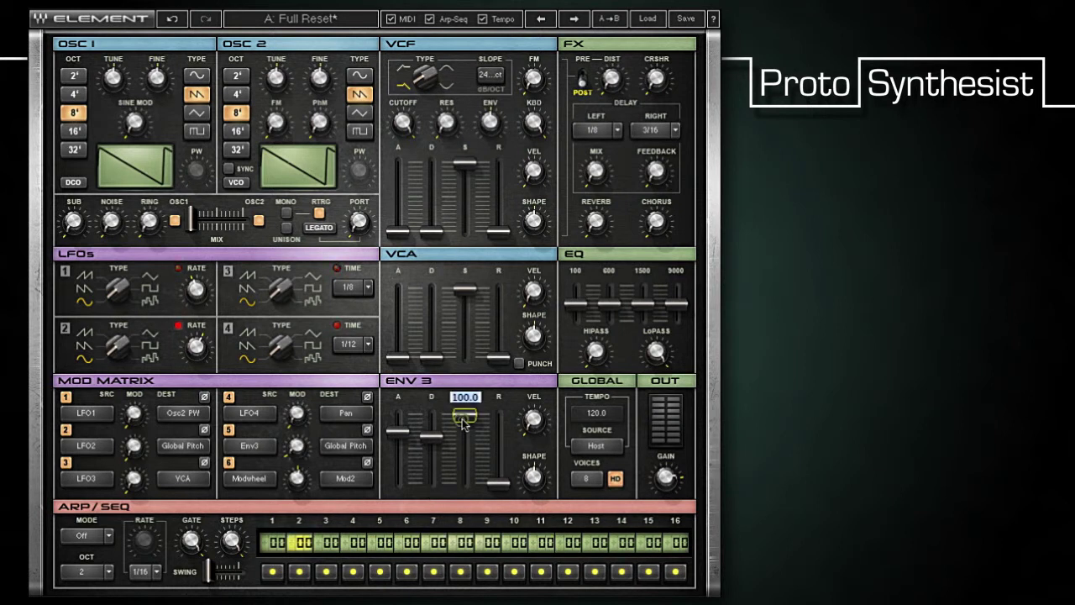
pyautogui.write('50')
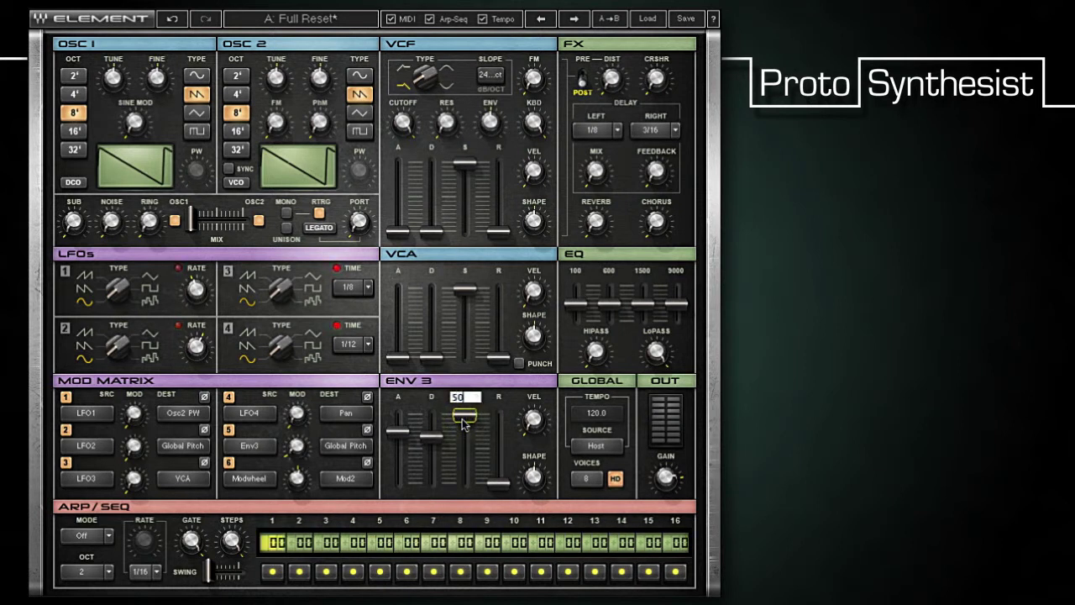
pyautogui.press('Return')
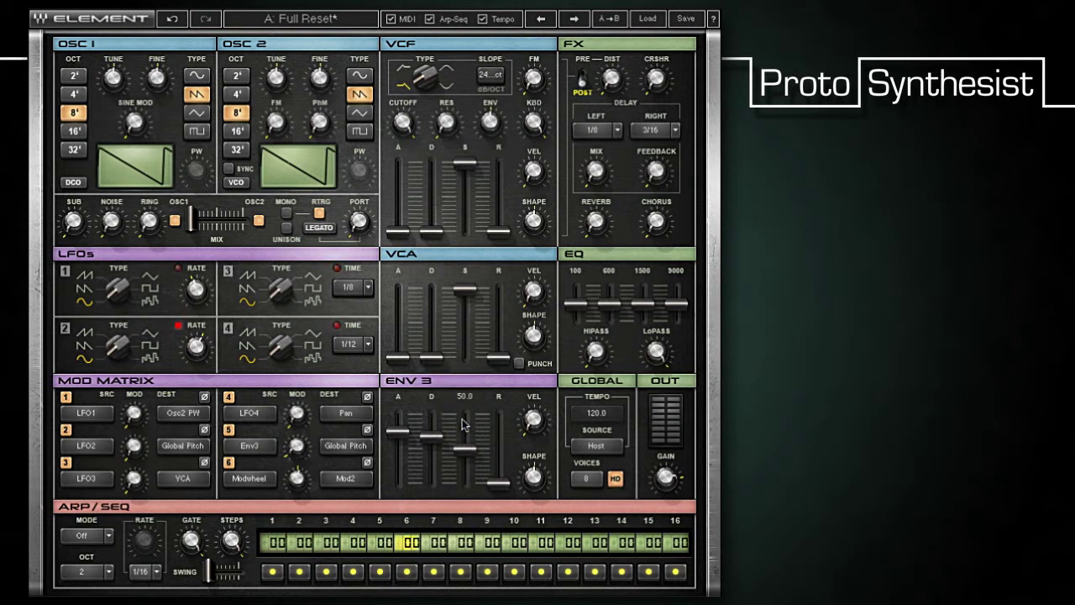
pyautogui.doubleClick(497, 484)
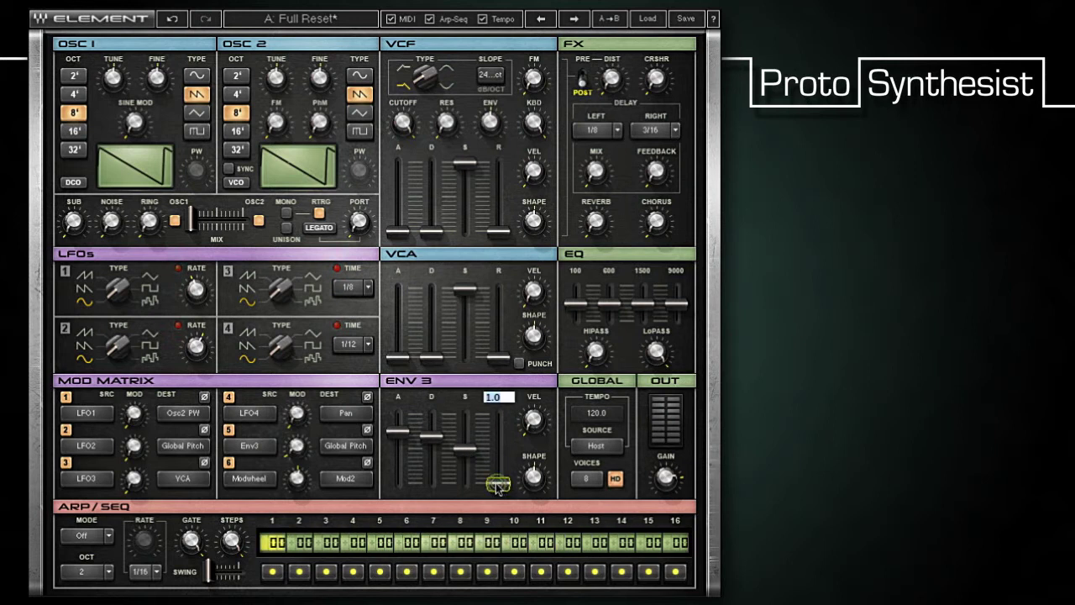
pyautogui.write('2000')
pyautogui.press('Return')
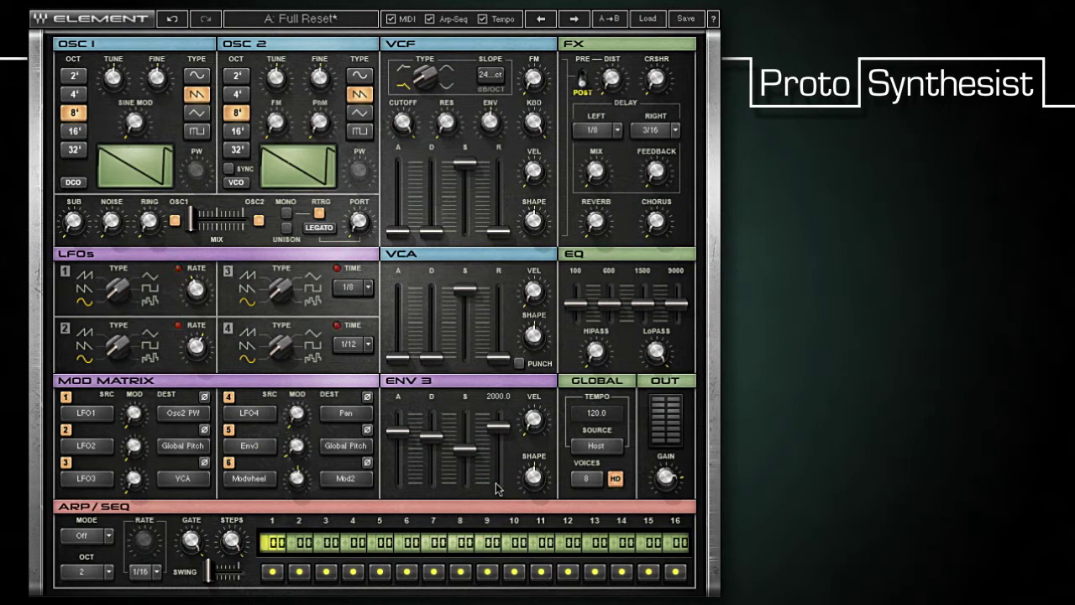
# Set the VCA envelope's release to 2000
pyautogui.doubleClick(498, 362)
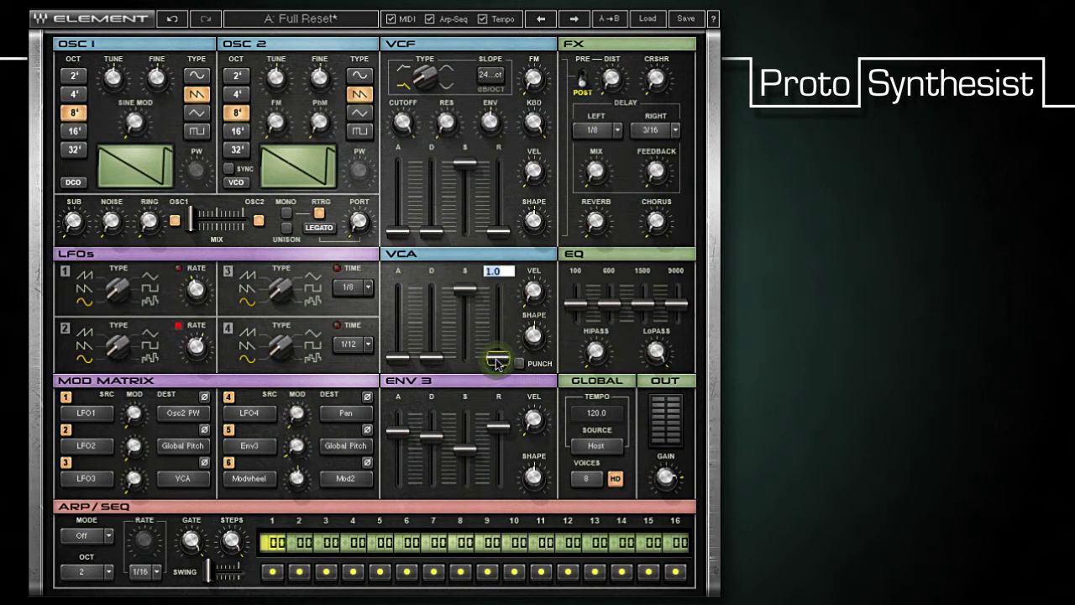
pyautogui.write('2000')
pyautogui.press('Return')
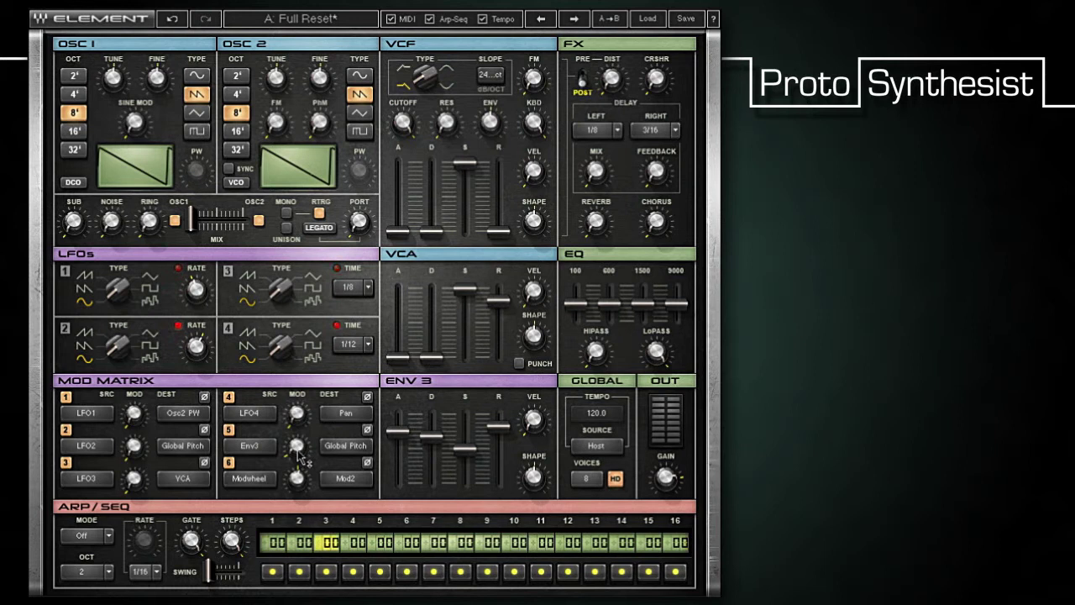
# Change the modulation amount of slot 5, Env3 to Global Pitch, and toggle the slot's inversion on and back off
pyautogui.moveTo(296, 445); pyautogui.dragTo(304, 282)
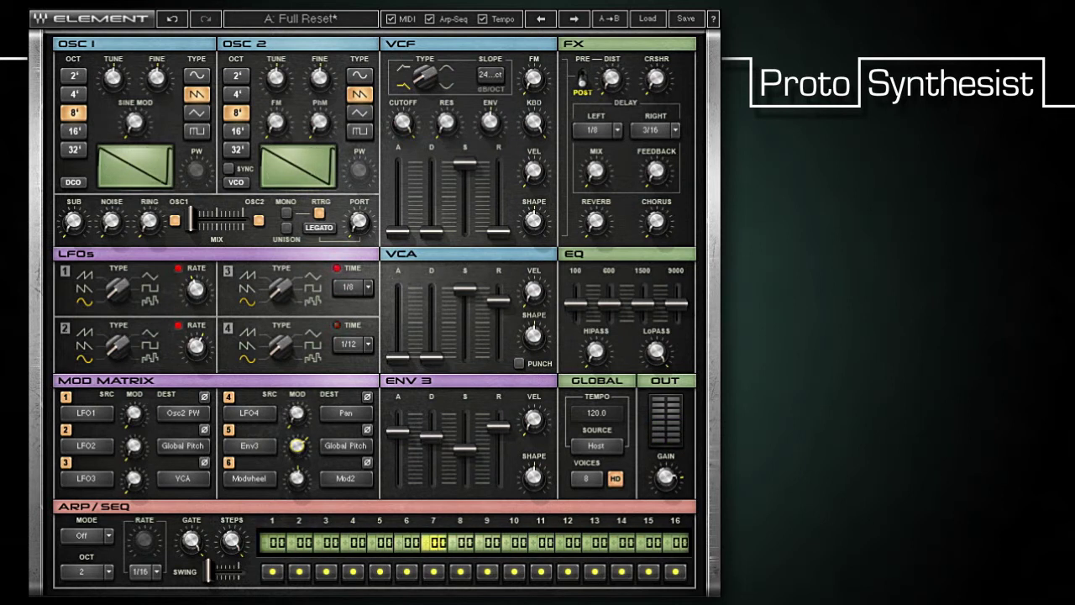
pyautogui.click(366, 430)
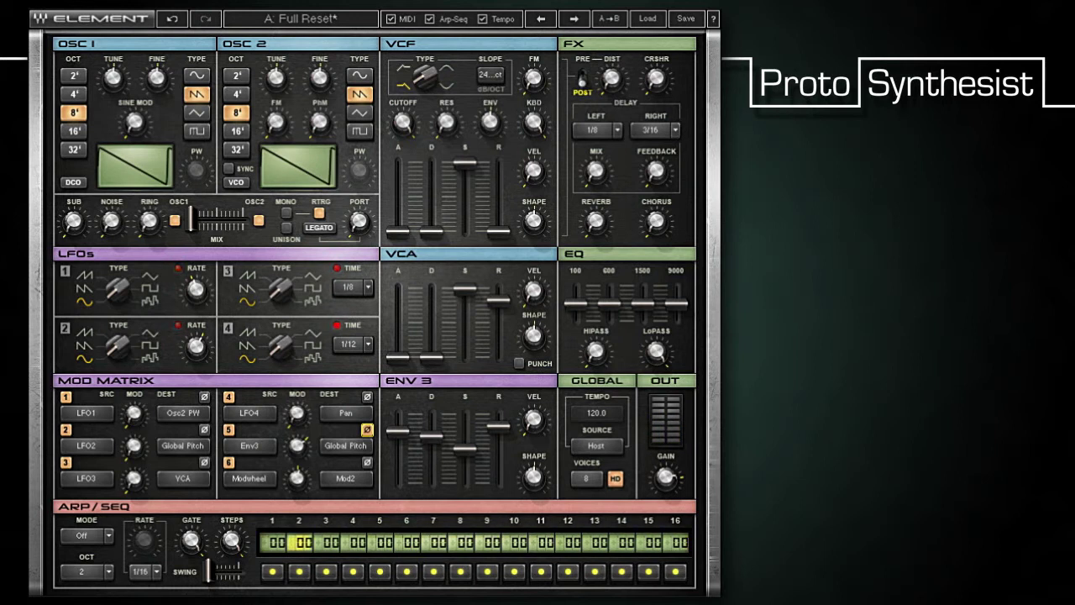
pyautogui.click(366, 431)
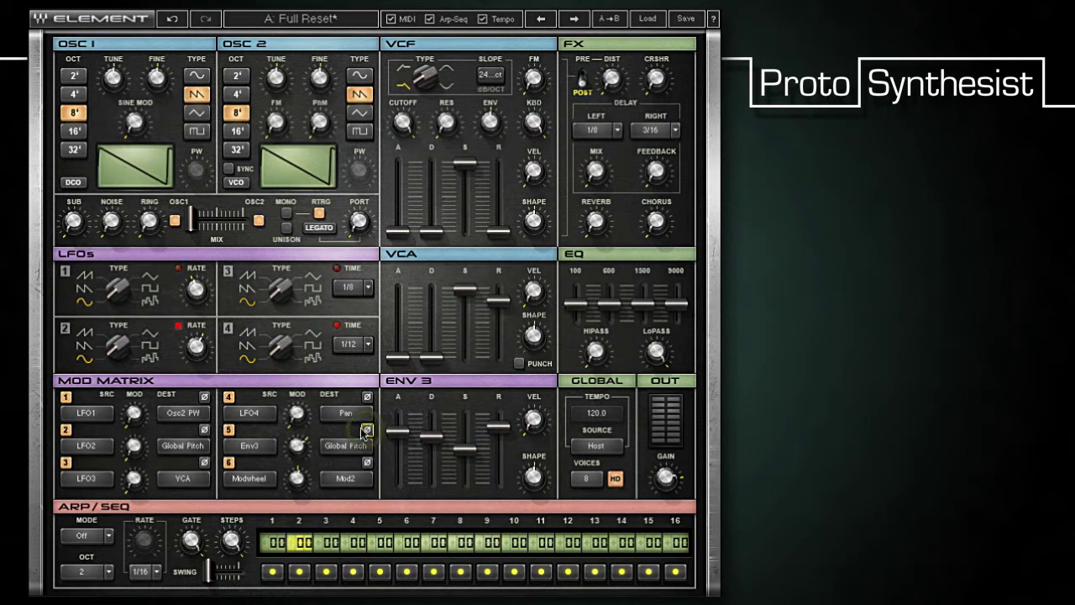
pyautogui.click(367, 430)
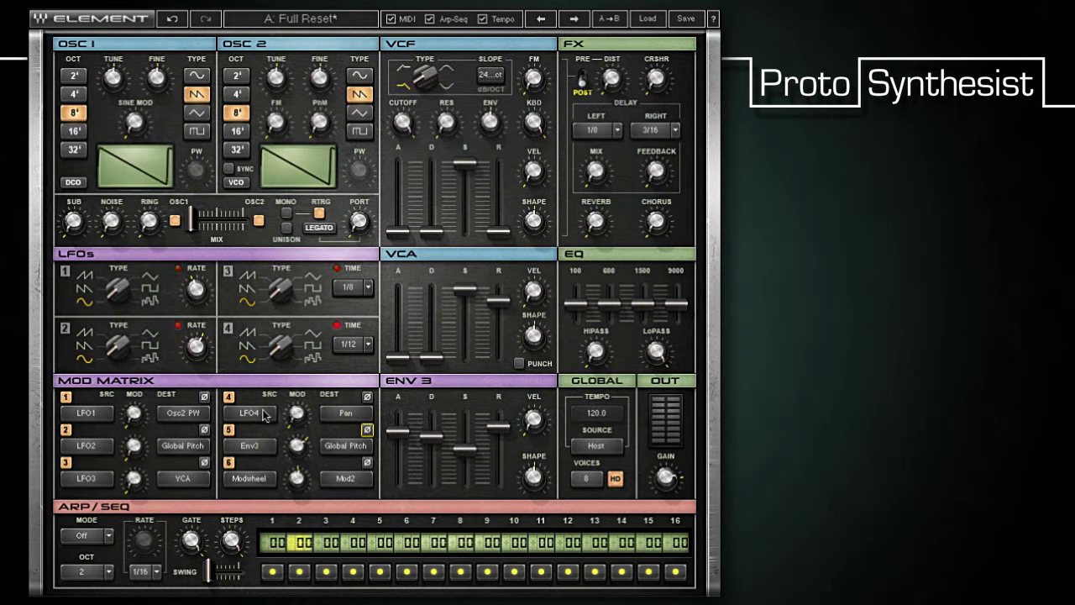